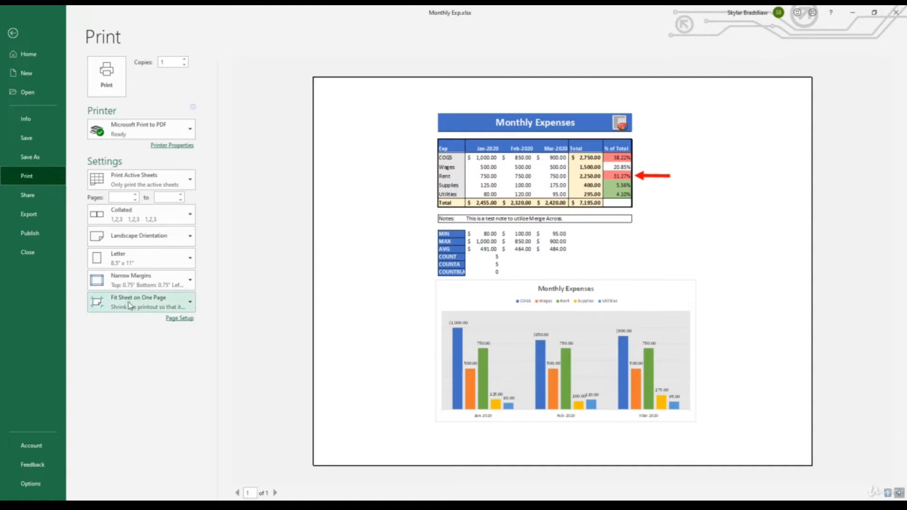
Leave the print preview and switch the Report sheet to Page Layout view.
click(13, 33)
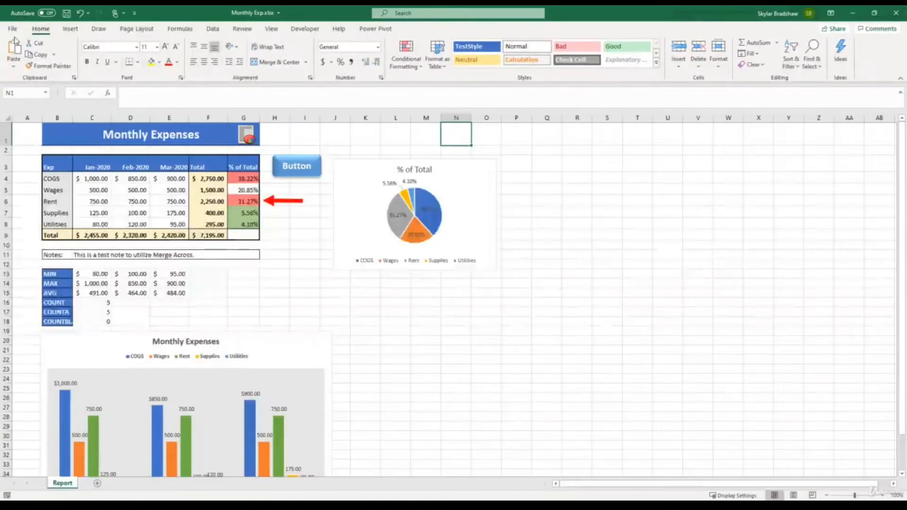
click(279, 32)
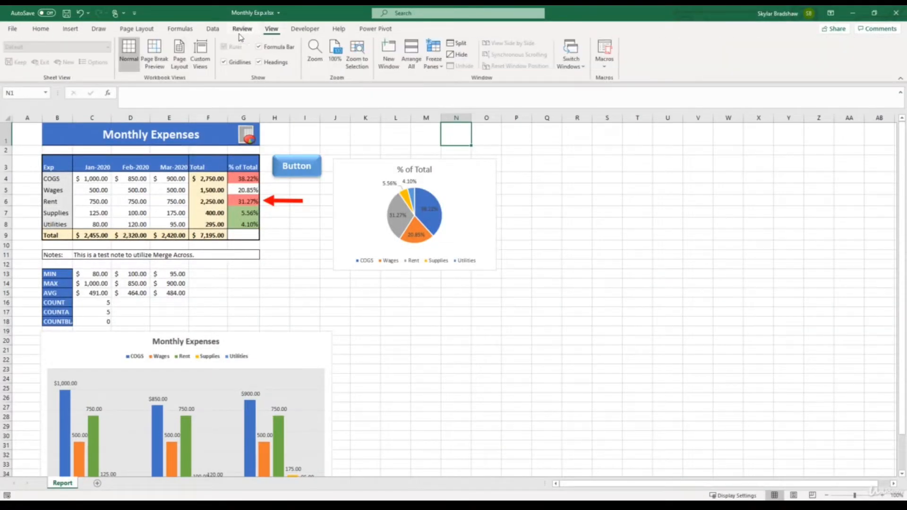
click(179, 54)
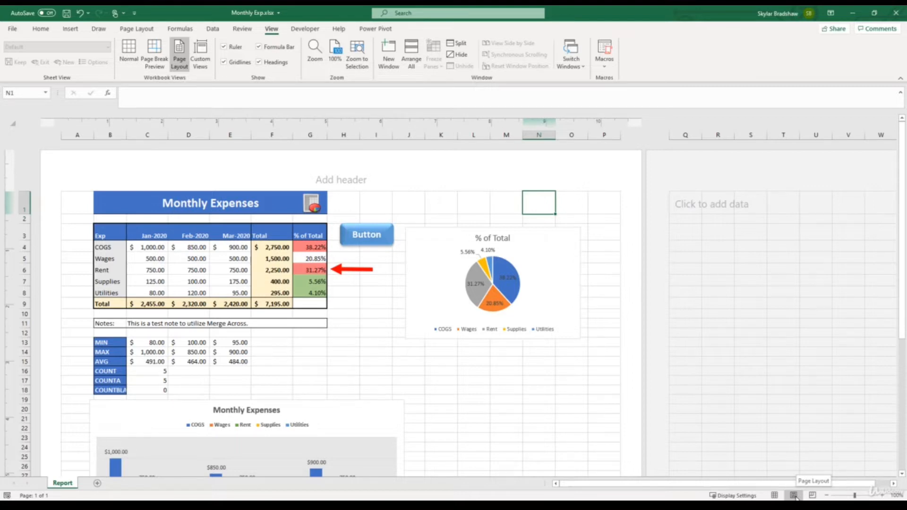
Compare the Report sheet in Normal view and Page Layout view, ending in Page Layout view.
click(776, 496)
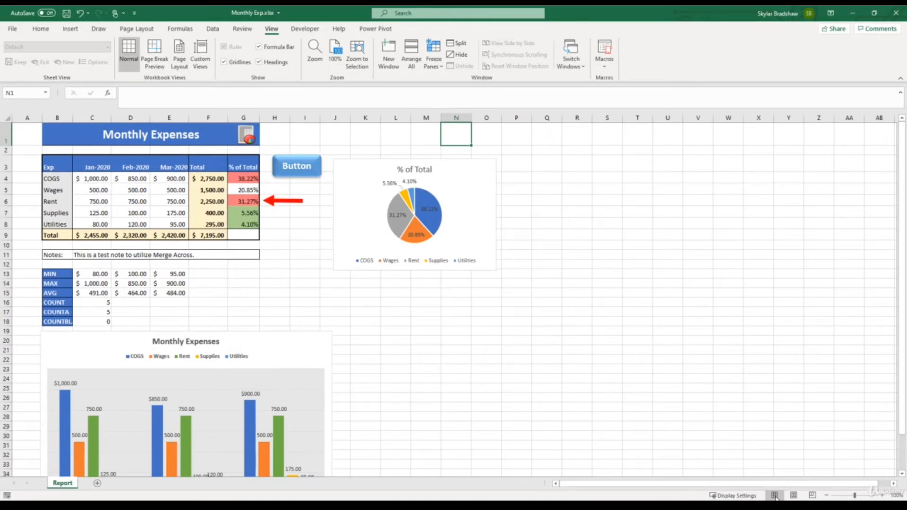
click(793, 496)
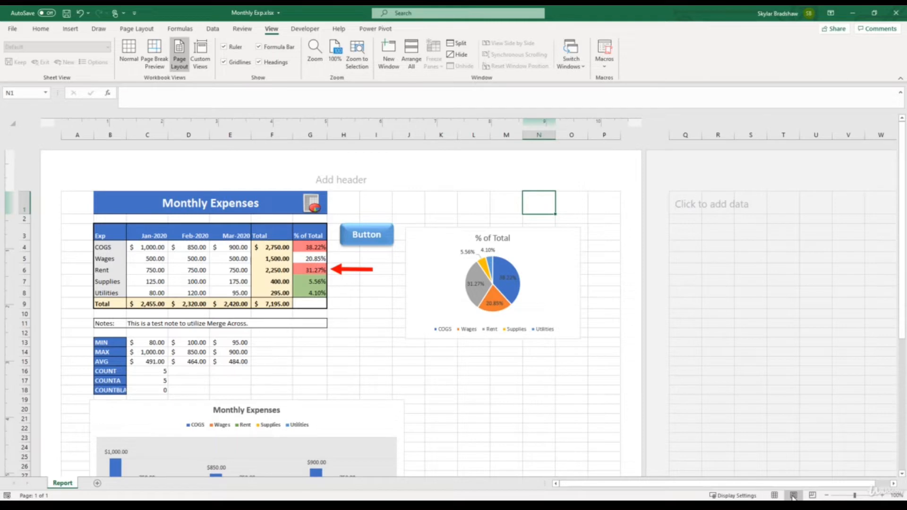
click(794, 496)
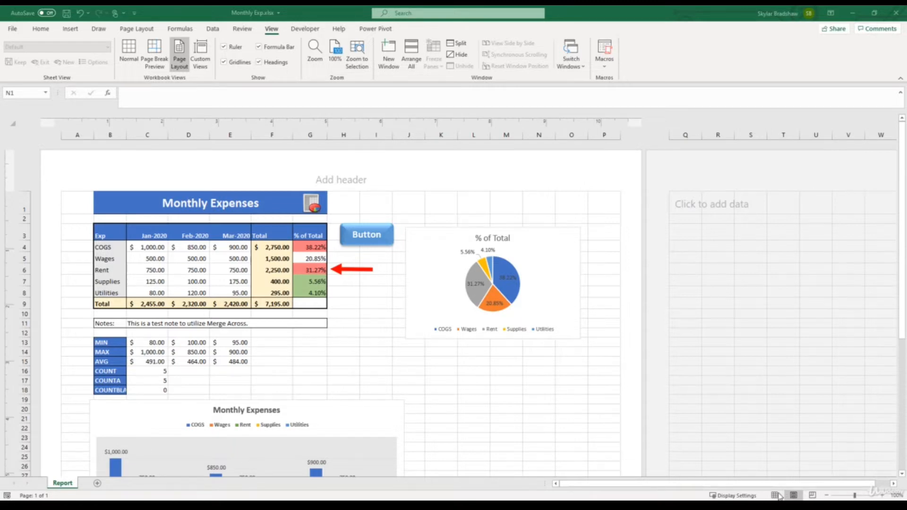
click(777, 495)
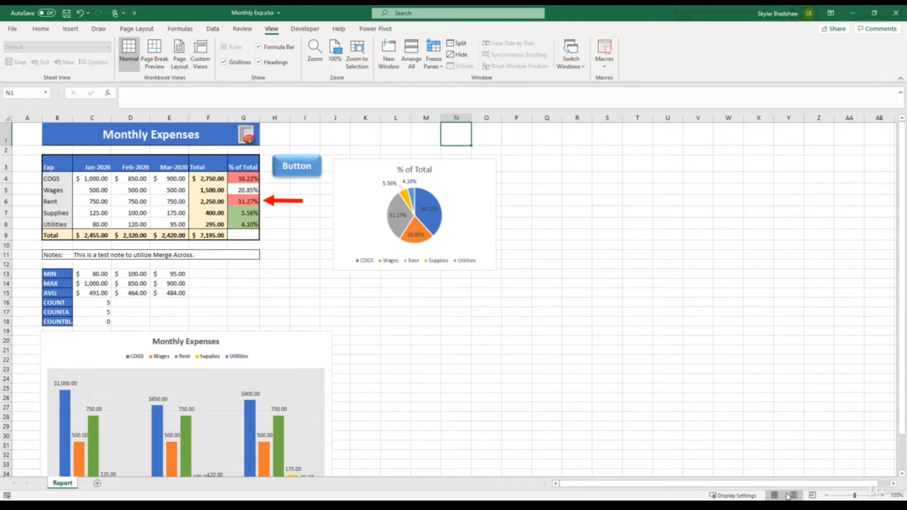
click(790, 495)
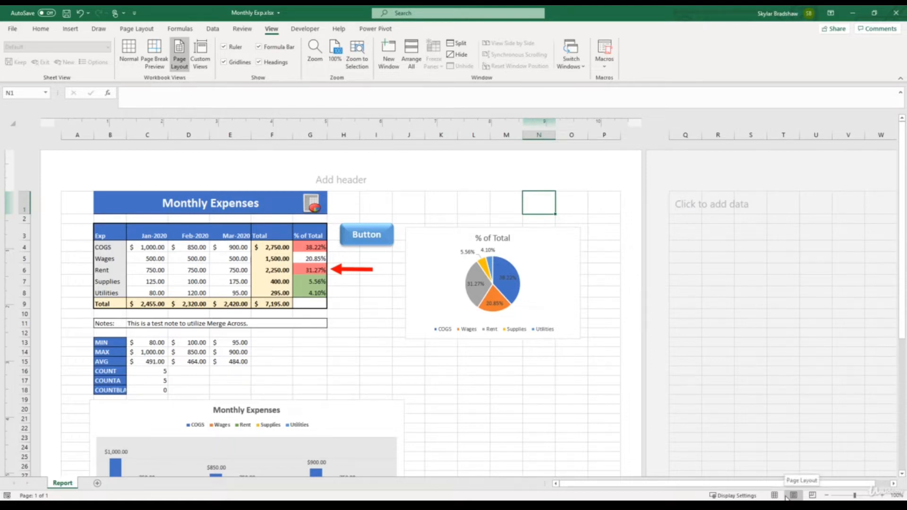
Zoom the page layout out to 50% to examine the surrounding pages, and return to 100%.
click(826, 497)
click(827, 496)
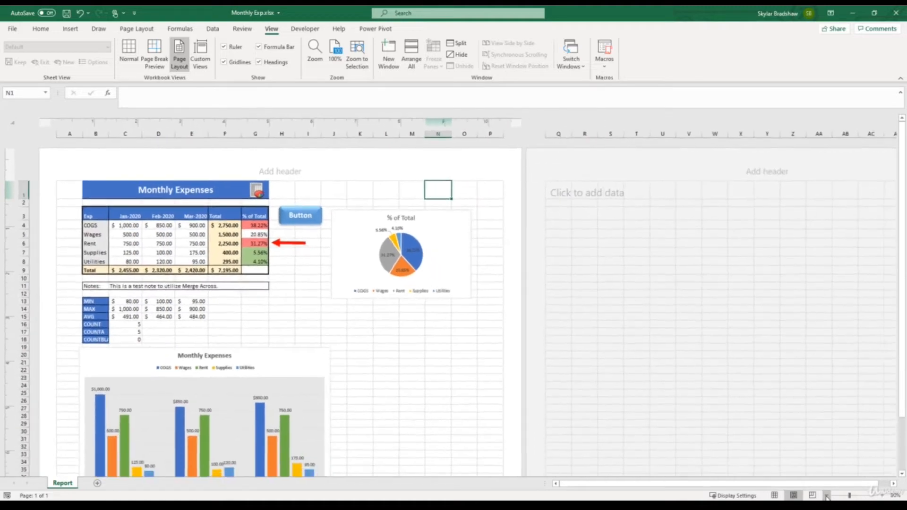
click(827, 496)
click(826, 497)
click(827, 497)
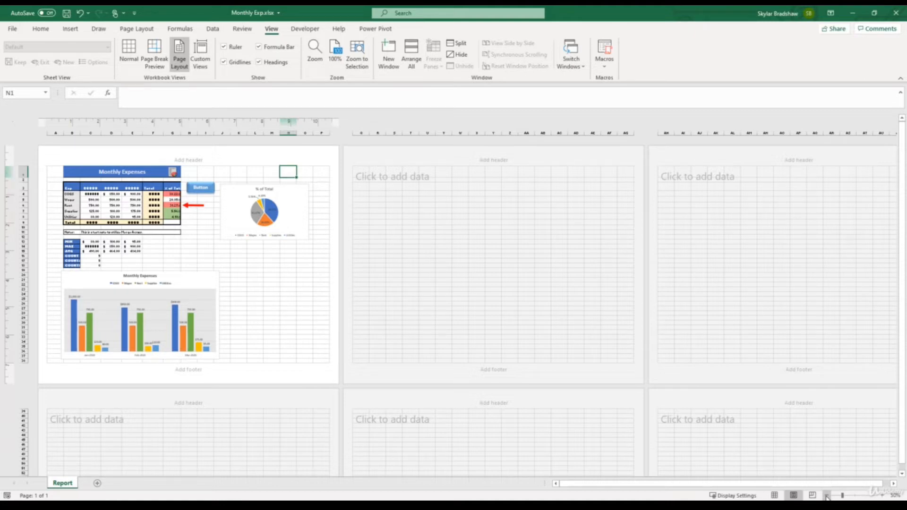
click(882, 496)
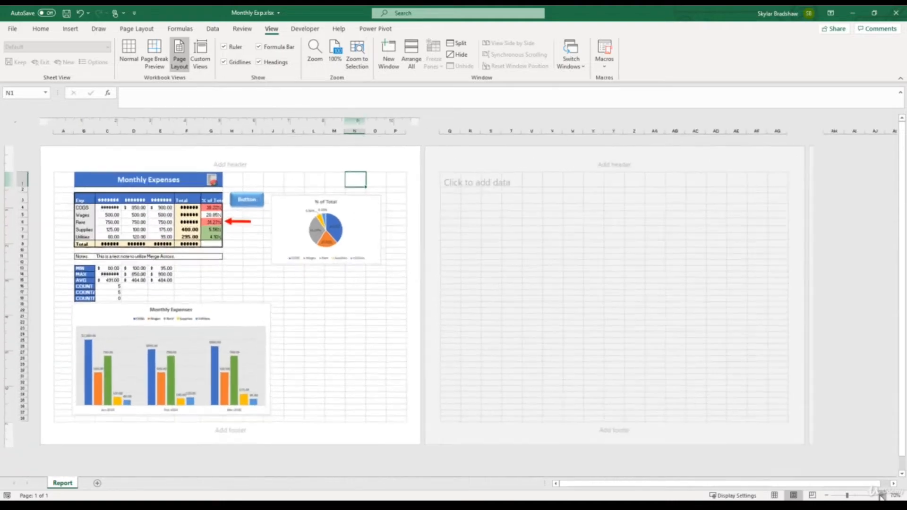
click(882, 495)
click(882, 496)
click(882, 495)
click(882, 495)
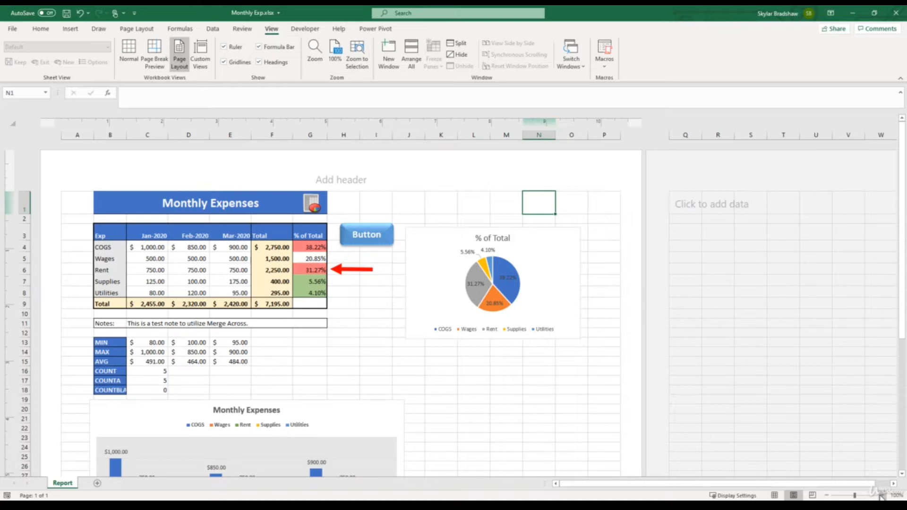
Change the page orientation to Portrait and review how the table and charts fall across the pages.
click(136, 29)
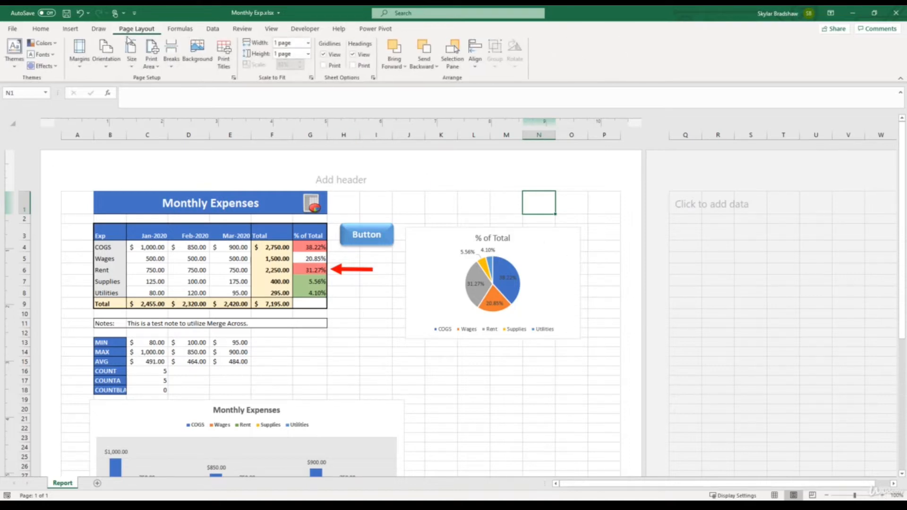
click(117, 58)
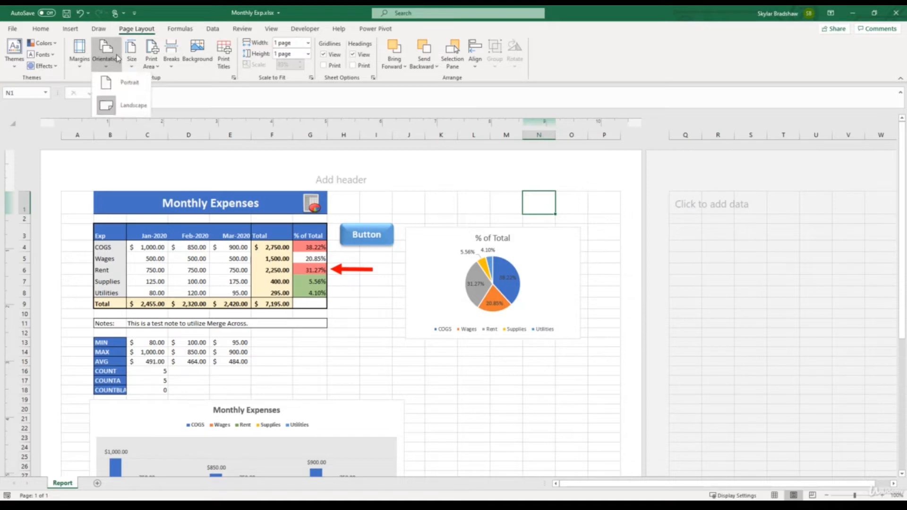
click(120, 86)
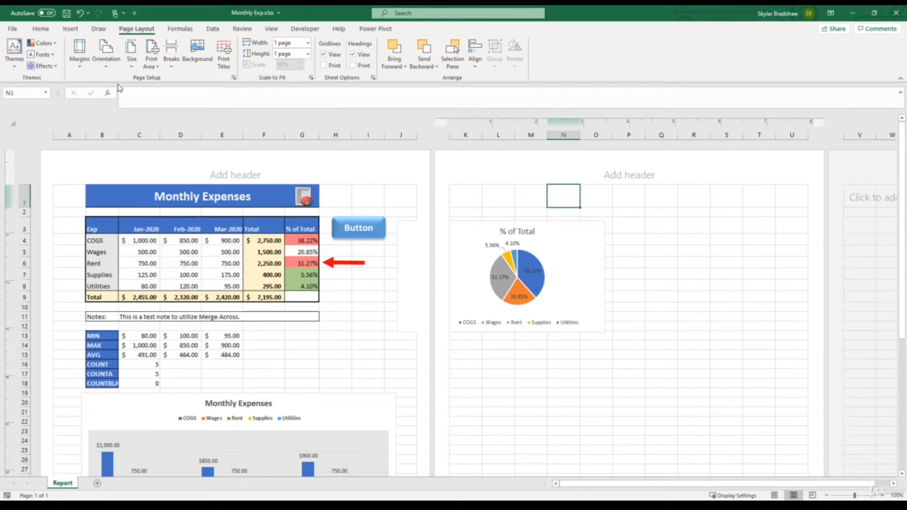
scroll(278, 293, down, 3)
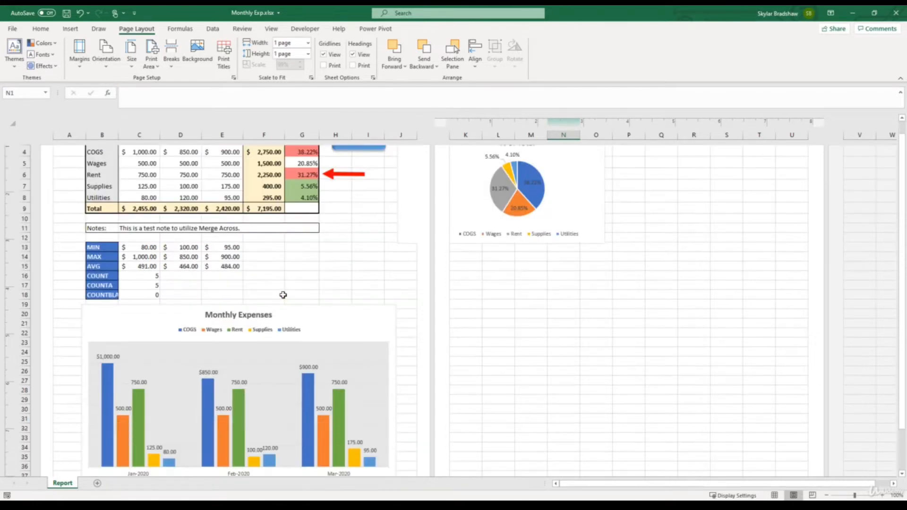
scroll(279, 312, down, 2)
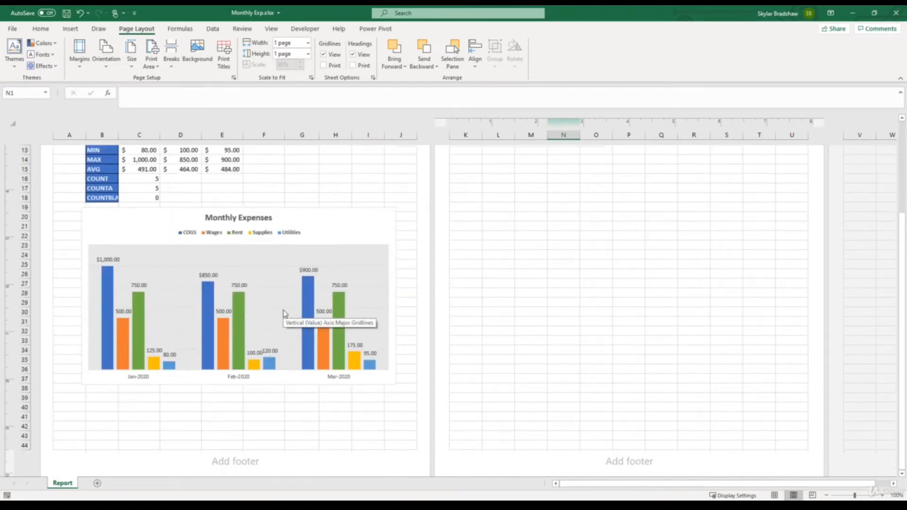
scroll(283, 312, up, 3)
scroll(284, 312, up, 2)
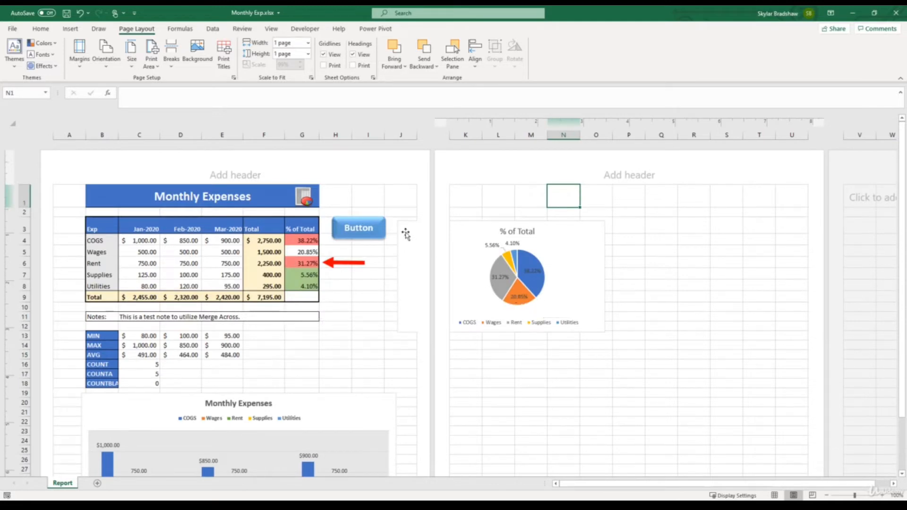
Turn on the Print object property for the % of Total pie chart and close its formatting options.
right_click(410, 271)
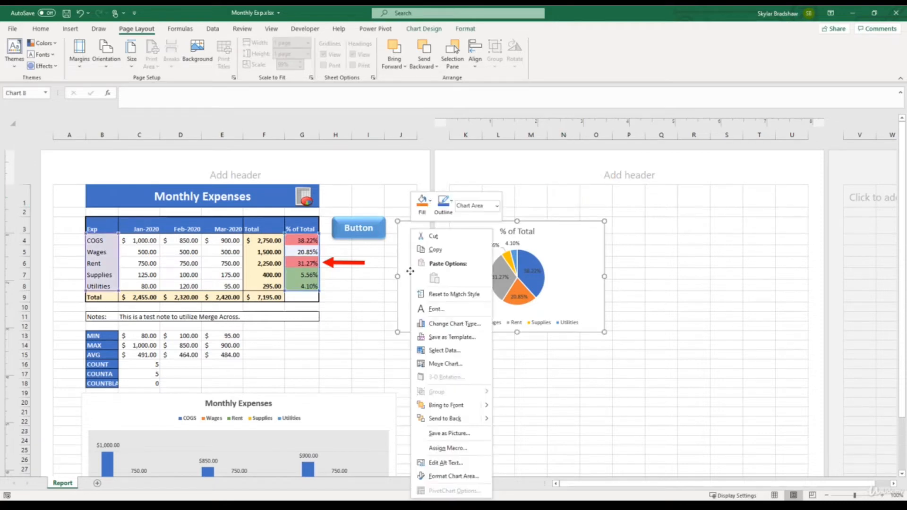
click(453, 476)
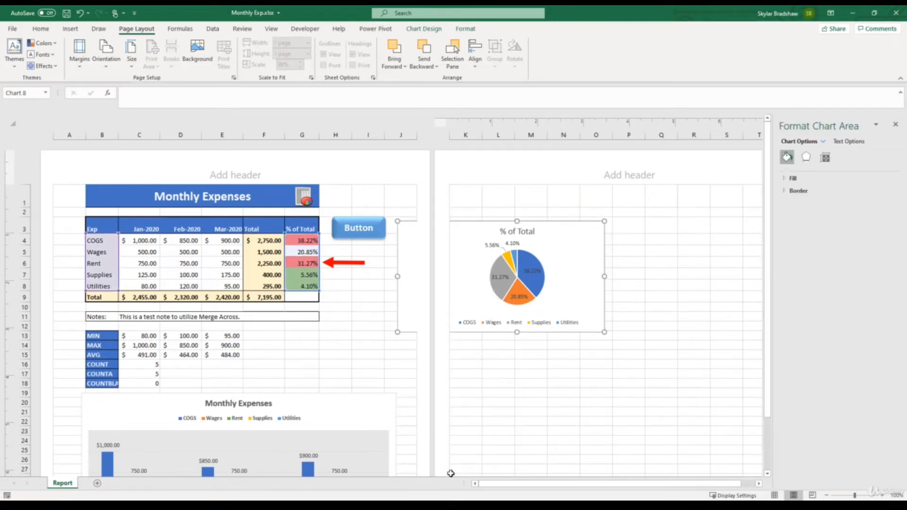
click(826, 158)
click(804, 191)
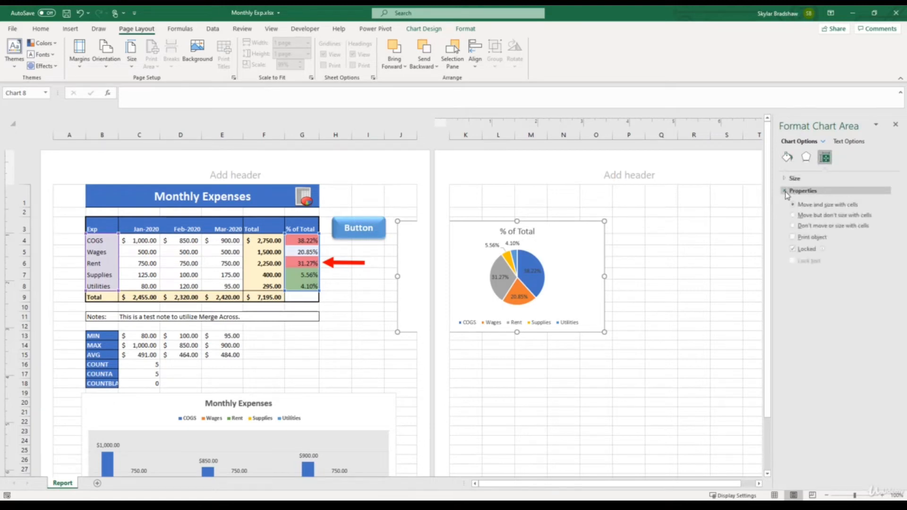
click(793, 237)
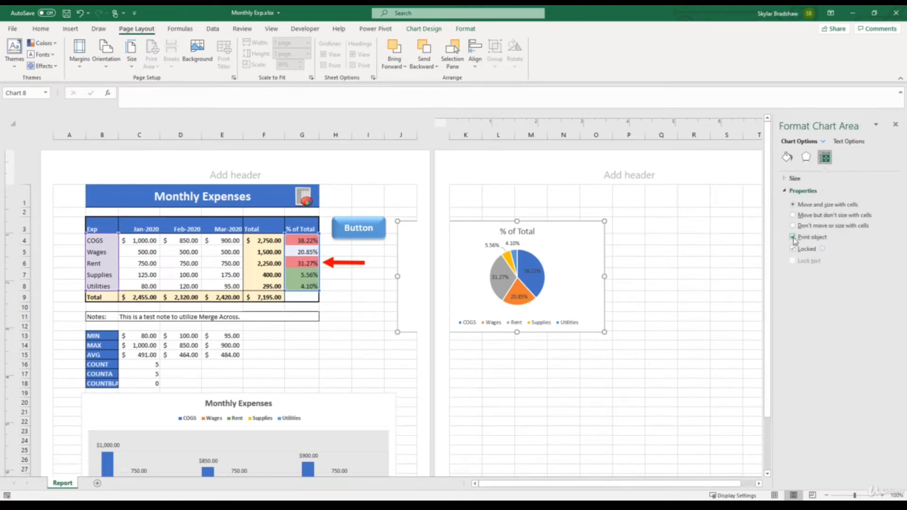
click(896, 124)
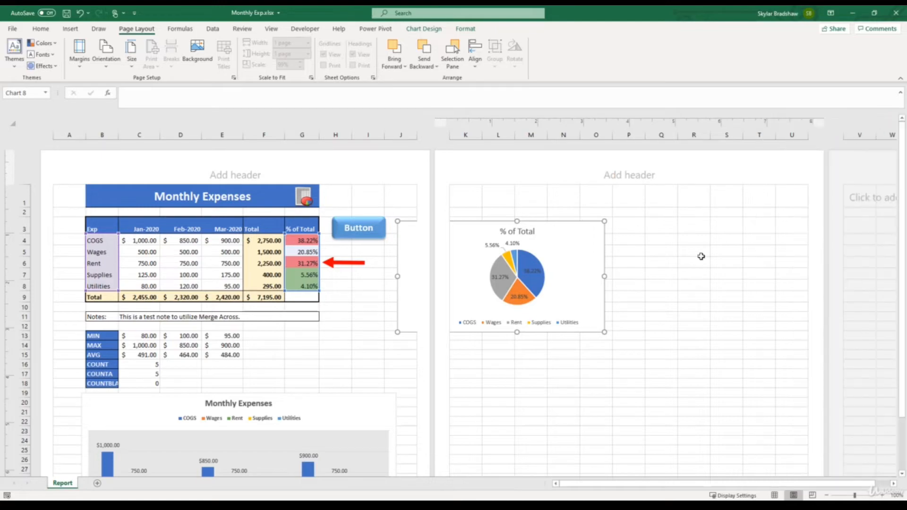
Check the print preview with the pie chart selected, and return to the worksheet.
click(13, 29)
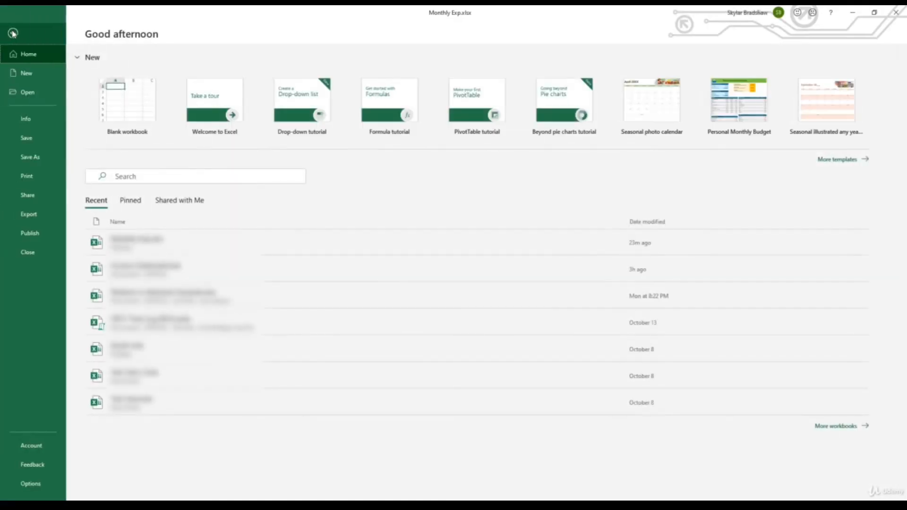
click(28, 175)
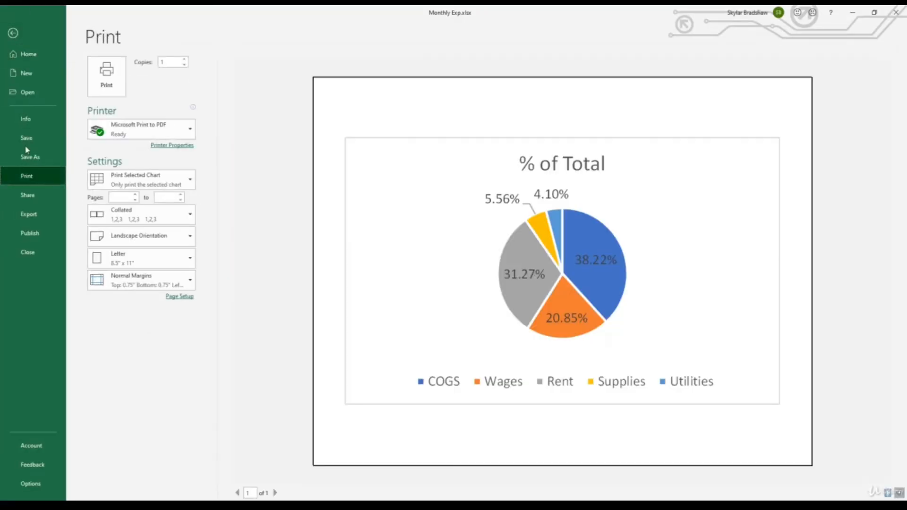
click(13, 33)
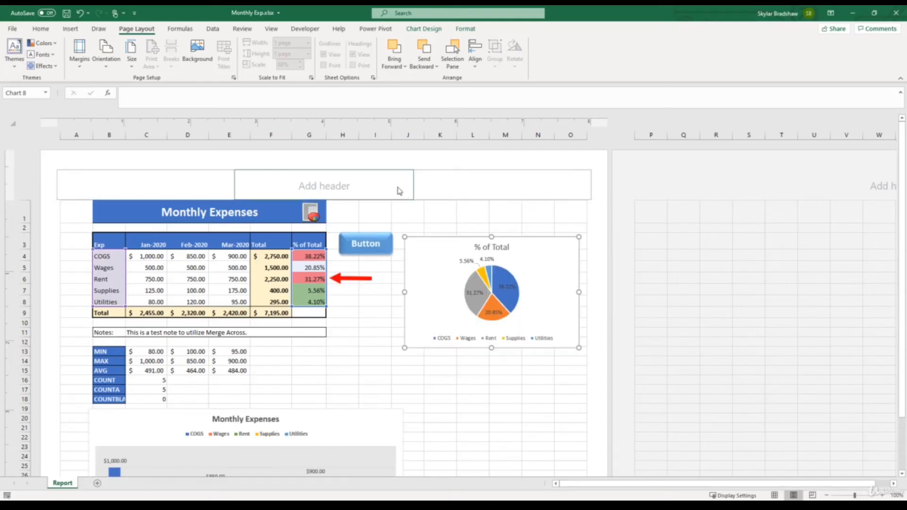
With no chart selected, set the print scaling to No Scaling and check the second page of the print preview.
click(439, 213)
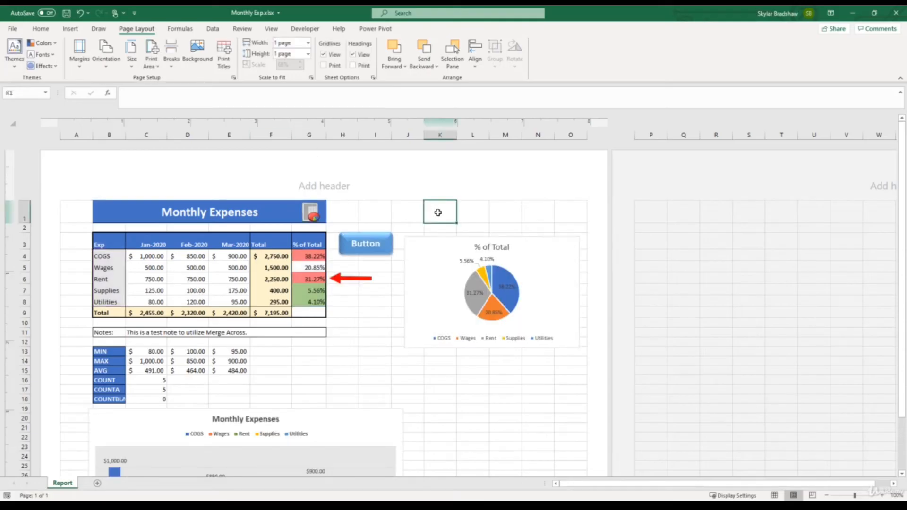
click(13, 29)
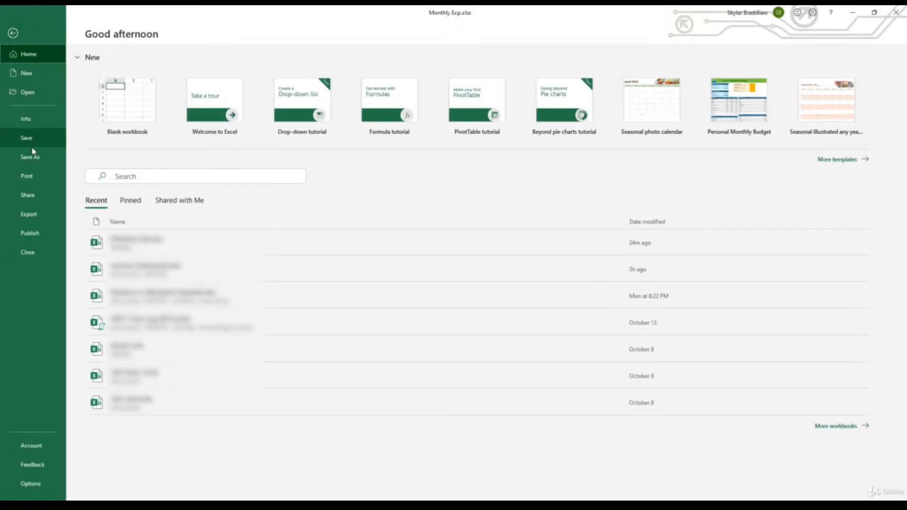
click(33, 176)
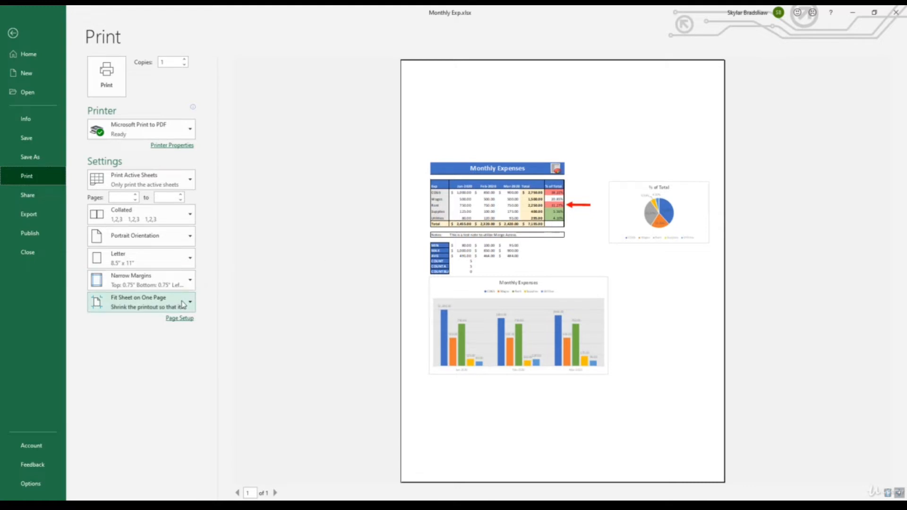
click(183, 304)
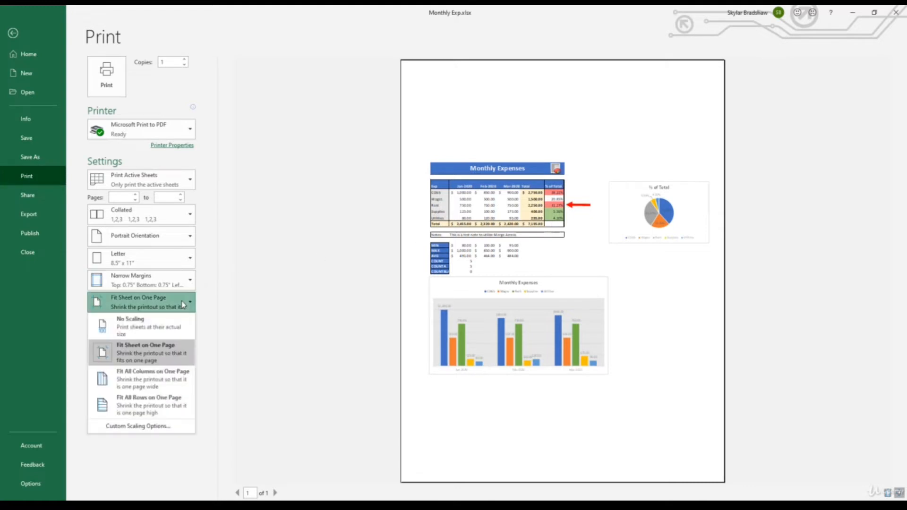
click(178, 328)
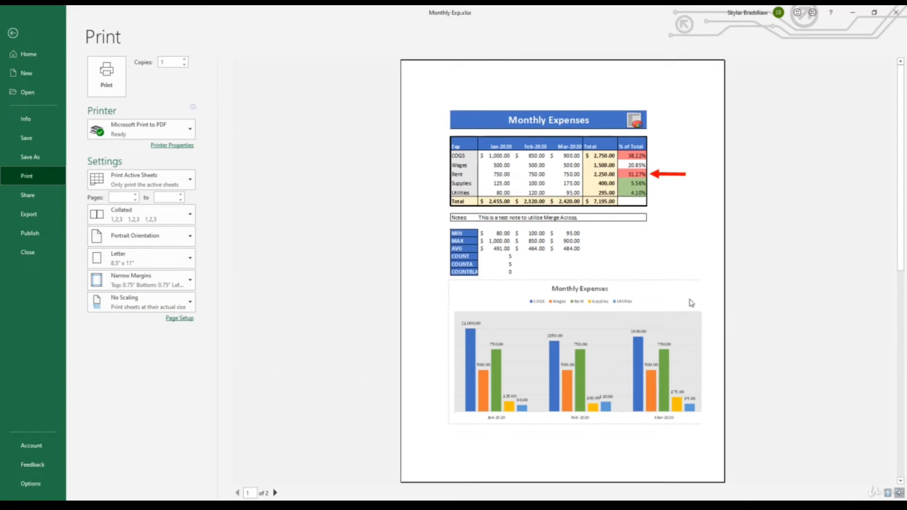
click(276, 493)
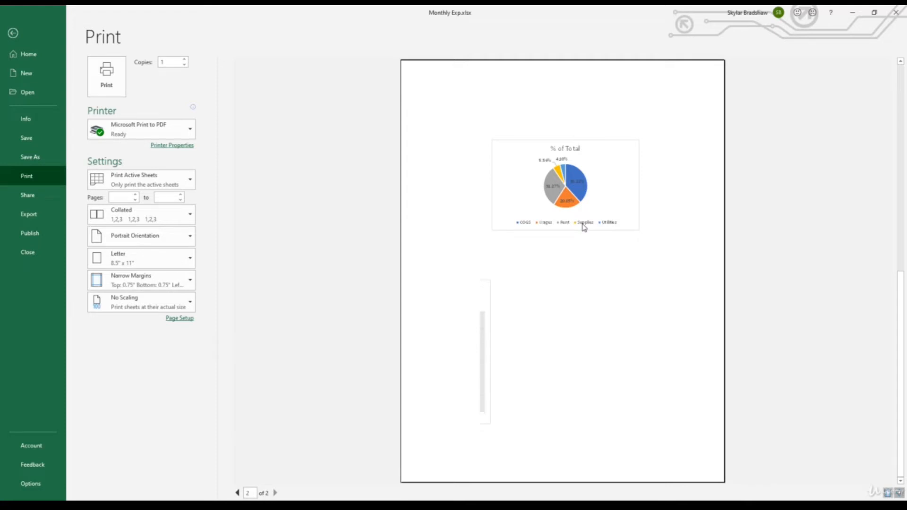
click(13, 32)
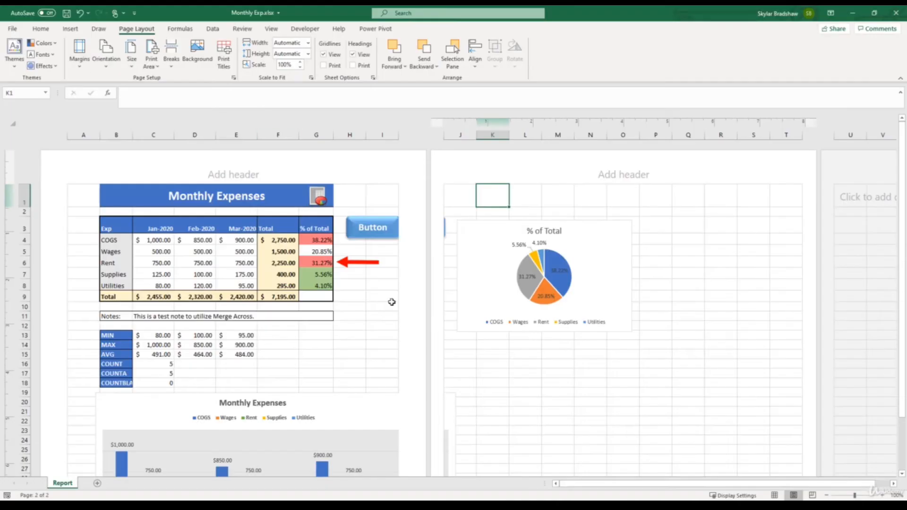
Move the Monthly Expenses column chart left and shrink it slightly so it fits within the first page.
scroll(392, 302, down, 3)
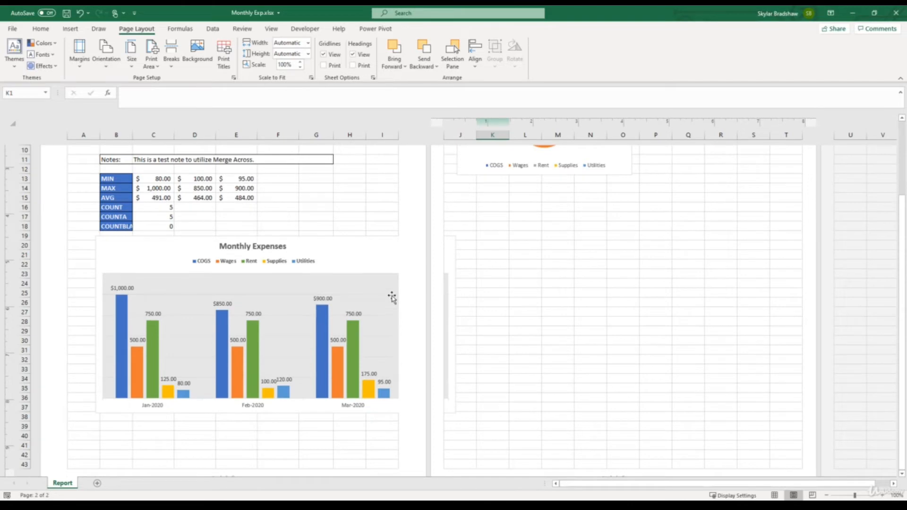
click(384, 252)
drag(381, 249, 367, 248)
drag(389, 416, 376, 414)
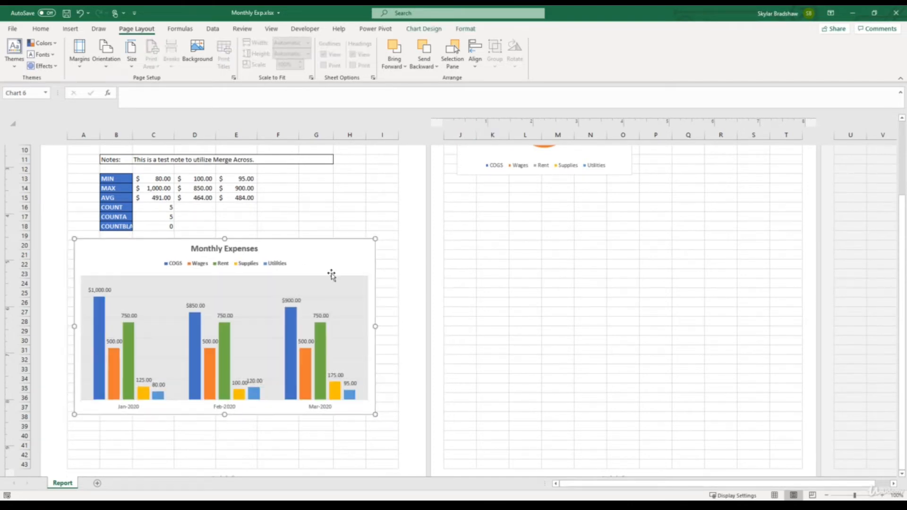
Nudge the Monthly Expenses column chart right and down to centre it across the first page's width.
drag(325, 253, 332, 259)
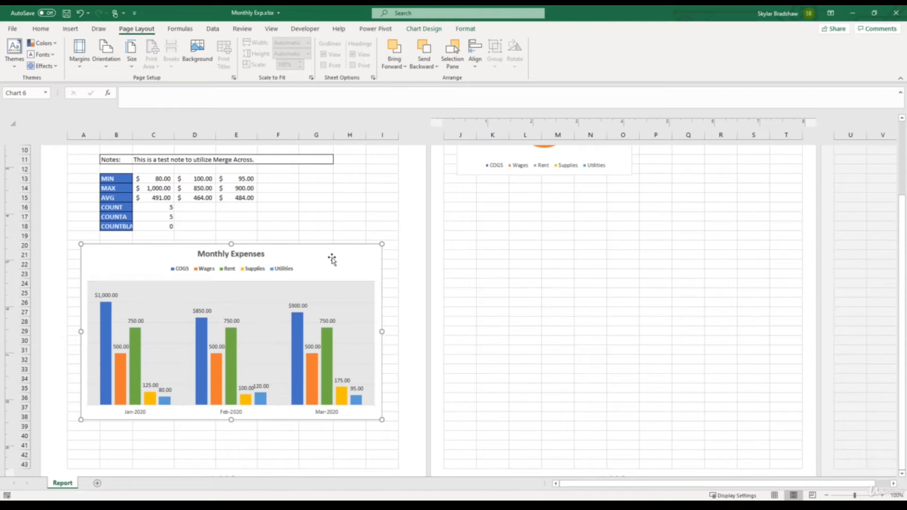
Enlarge the % of Total pie chart to nearly the second page's width and move it down toward the middle of that page.
scroll(333, 259, up, 4)
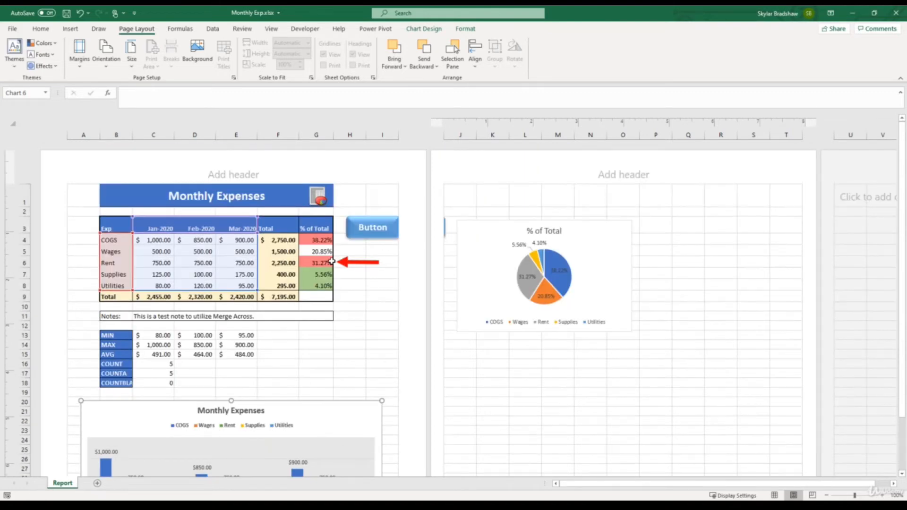
click(483, 273)
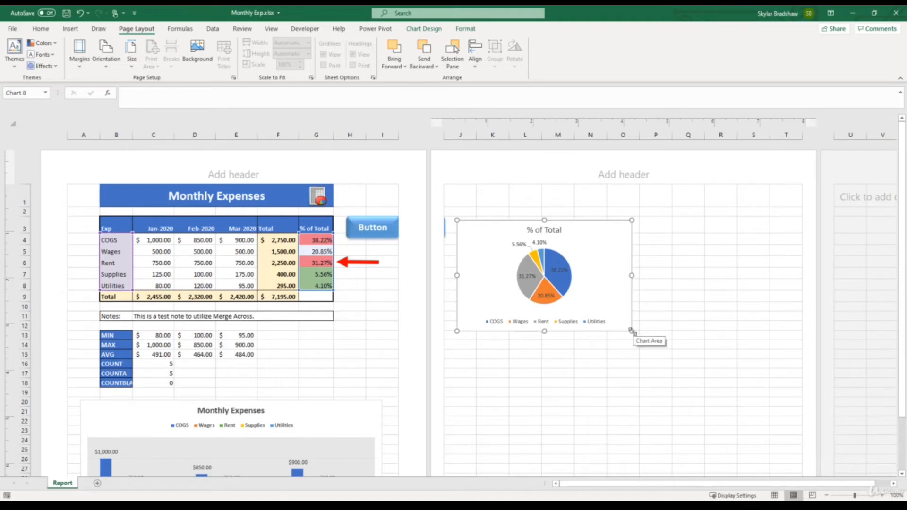
drag(632, 331, 798, 446)
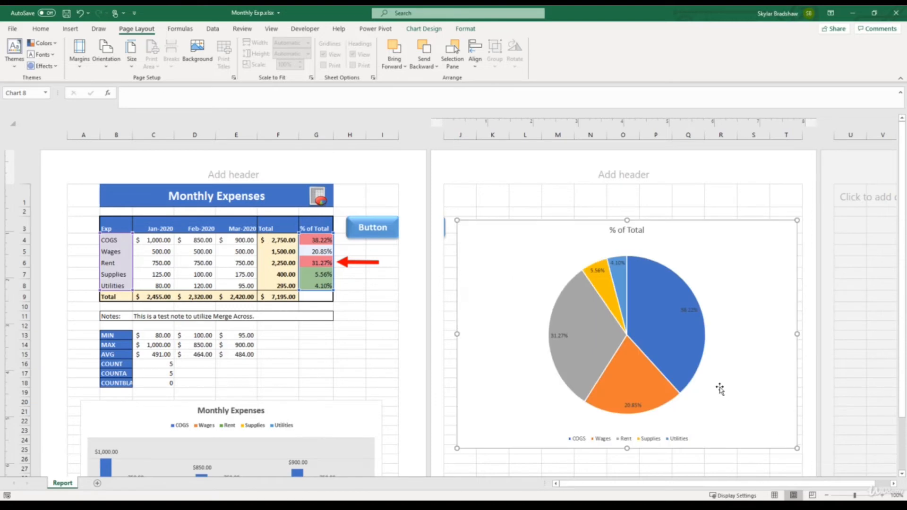
scroll(718, 389, down, 3)
click(827, 495)
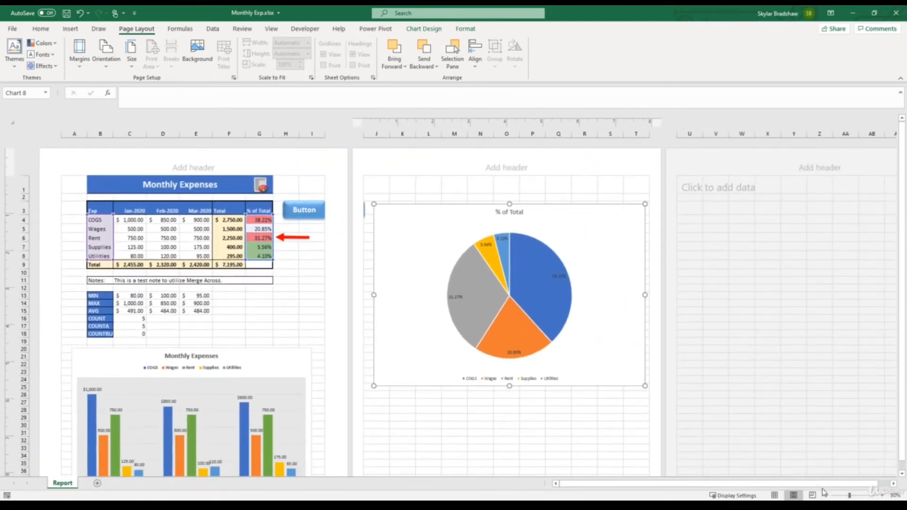
click(827, 496)
drag(533, 335, 529, 372)
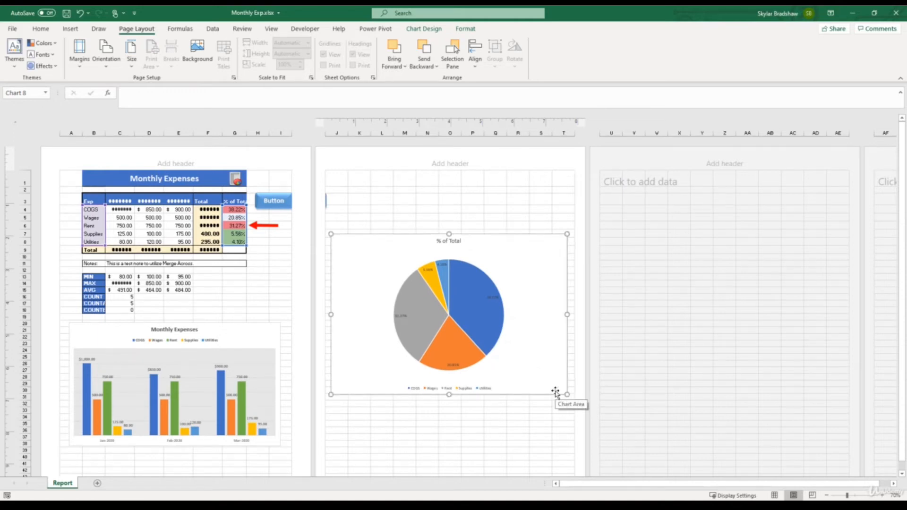
scroll(556, 392, down, 2)
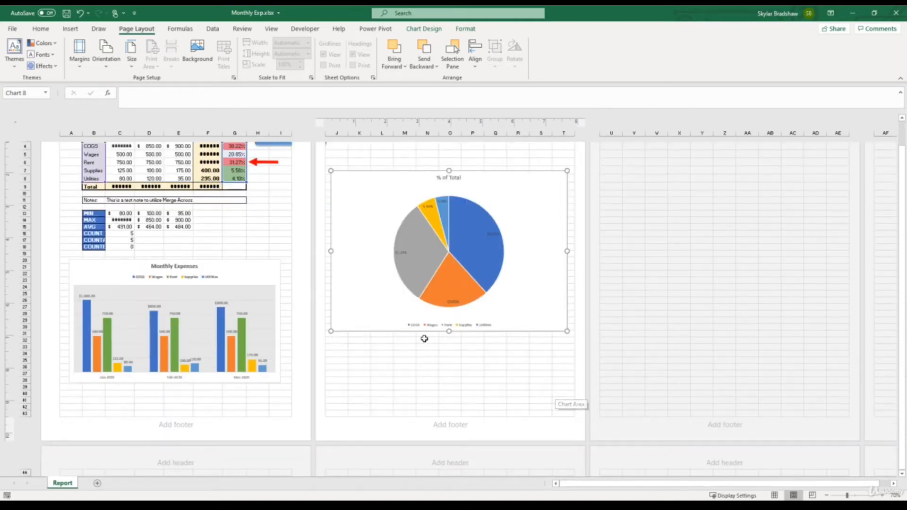
scroll(424, 339, up, 2)
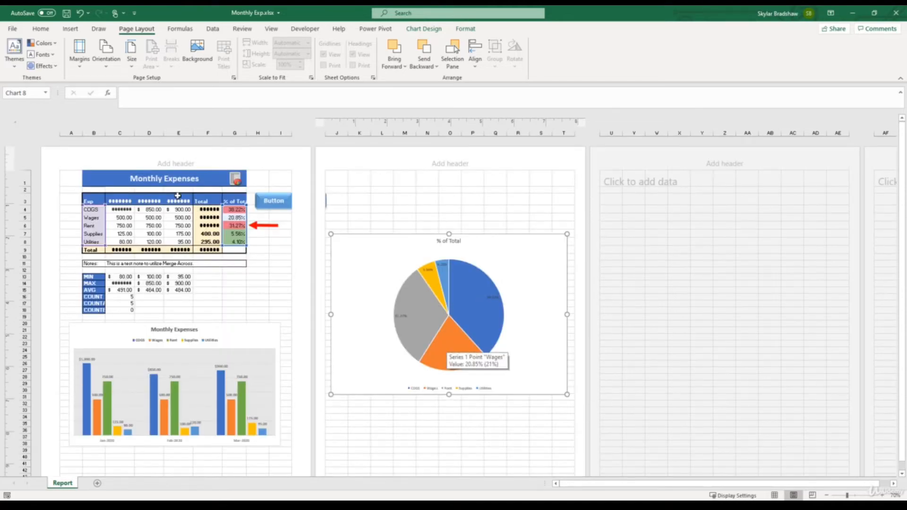
click(12, 28)
click(40, 177)
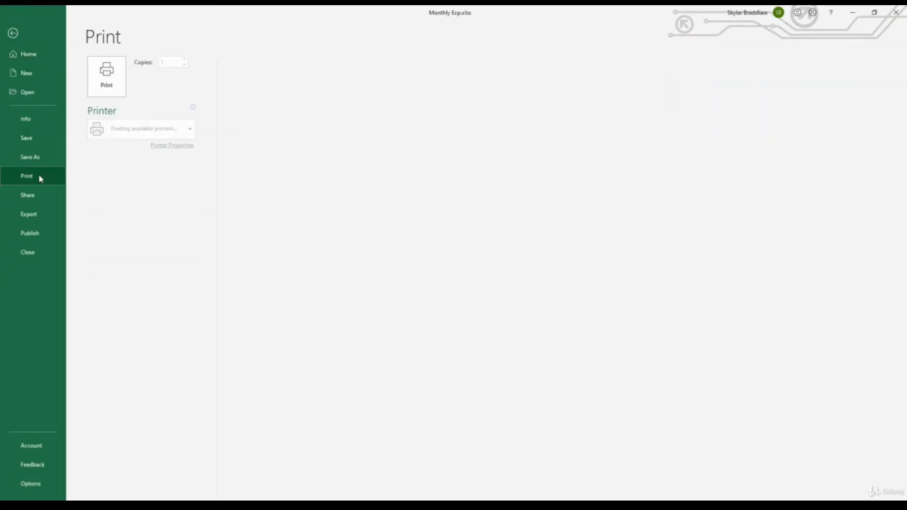
click(11, 33)
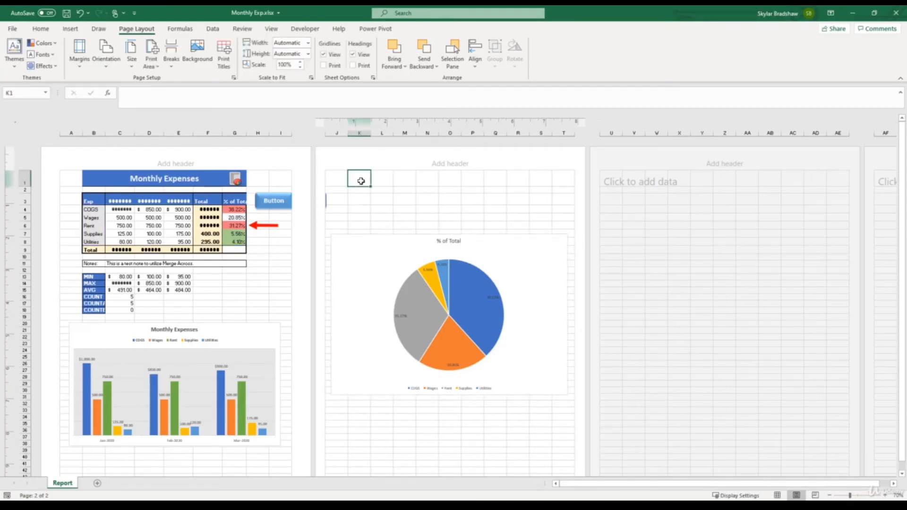
With no chart selected, check both pages of the report in the print preview and return to the worksheet.
click(13, 28)
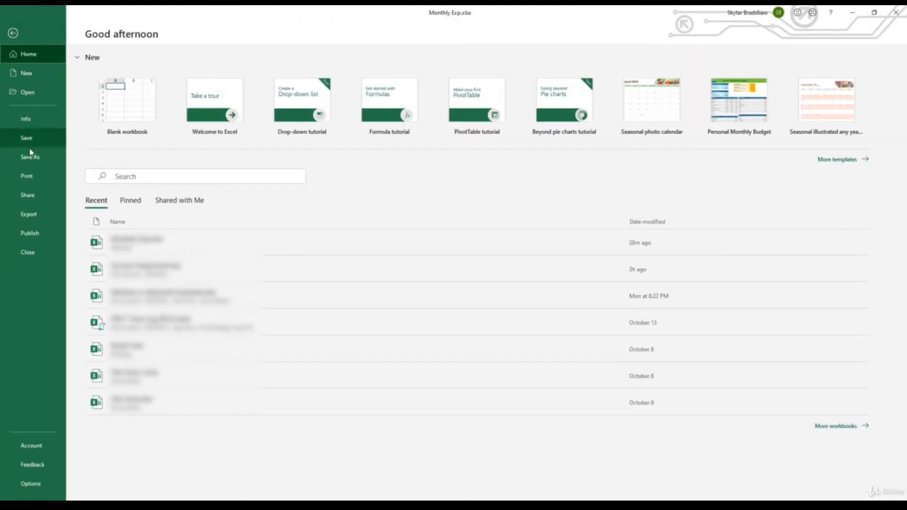
click(30, 179)
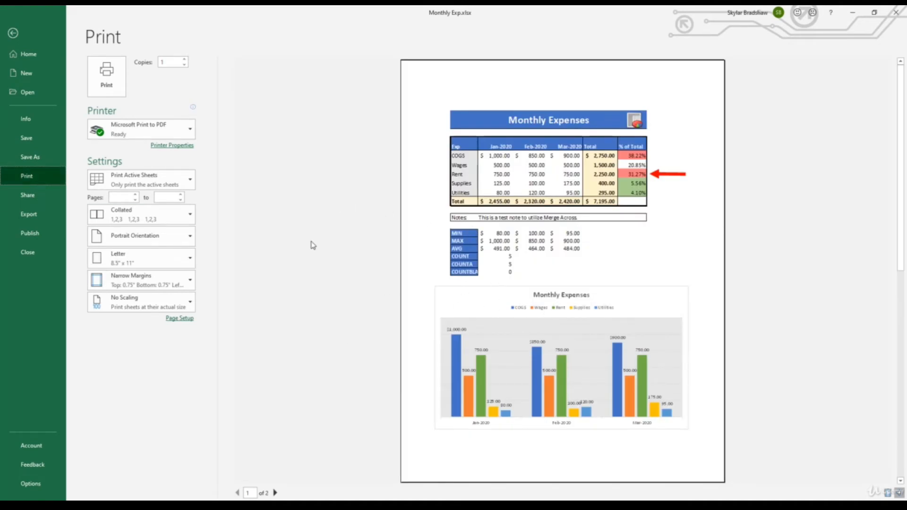
click(275, 493)
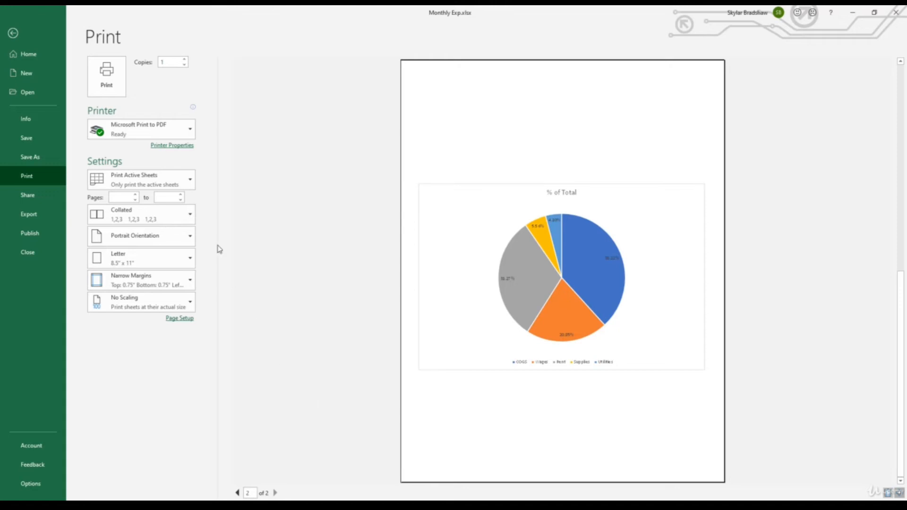
click(13, 33)
Add the text "Monthly Expenses" to the centre section of the page header.
click(883, 495)
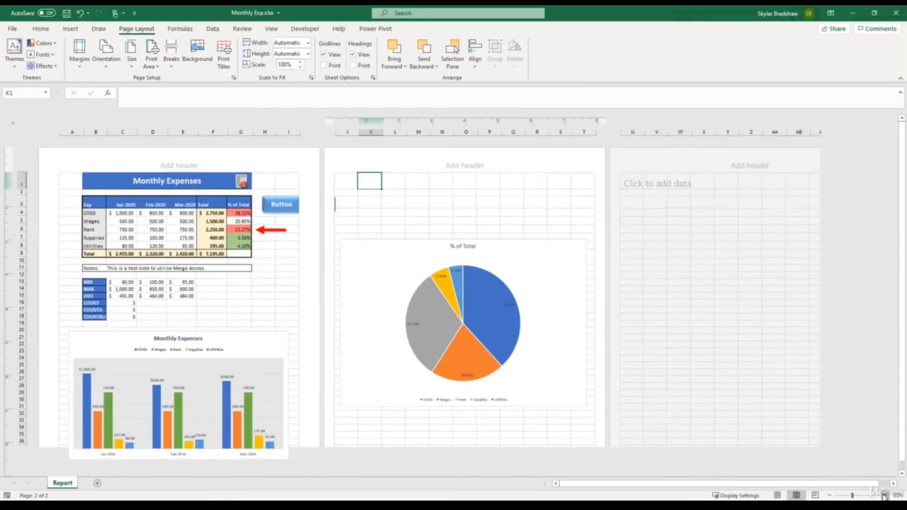
click(882, 495)
click(880, 495)
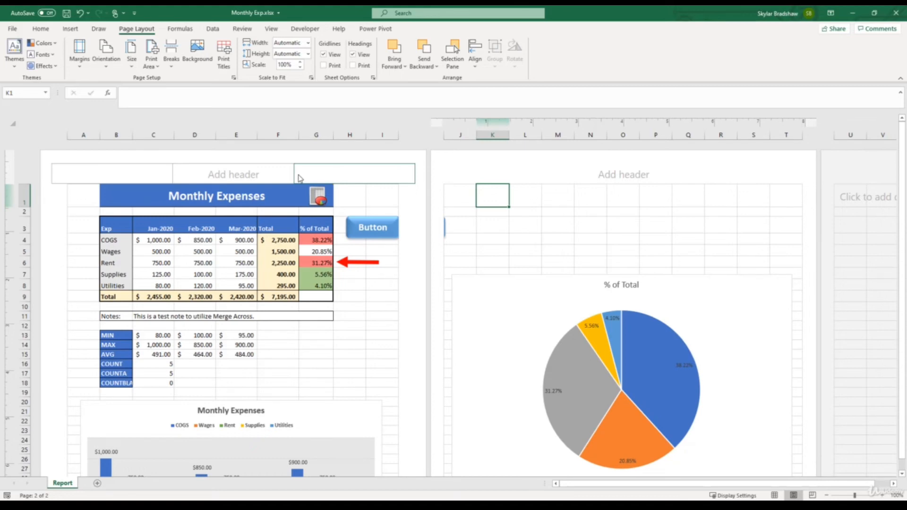
click(280, 178)
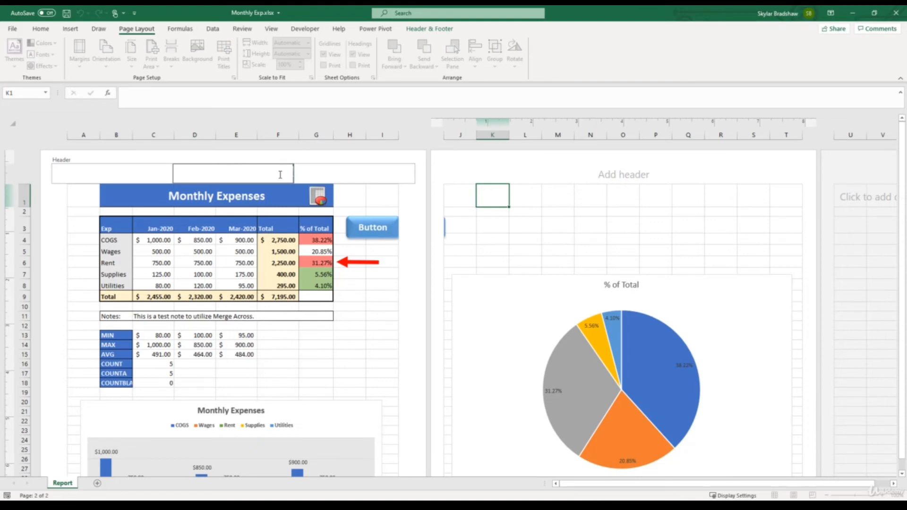
text(Monthly Expenses)
click(345, 198)
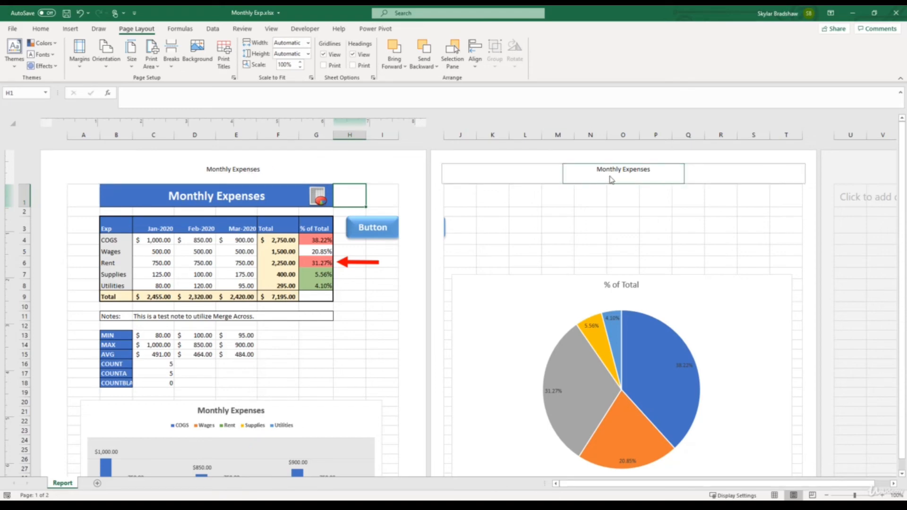
Insert the Sheet Name element into the right section of the page header.
click(385, 173)
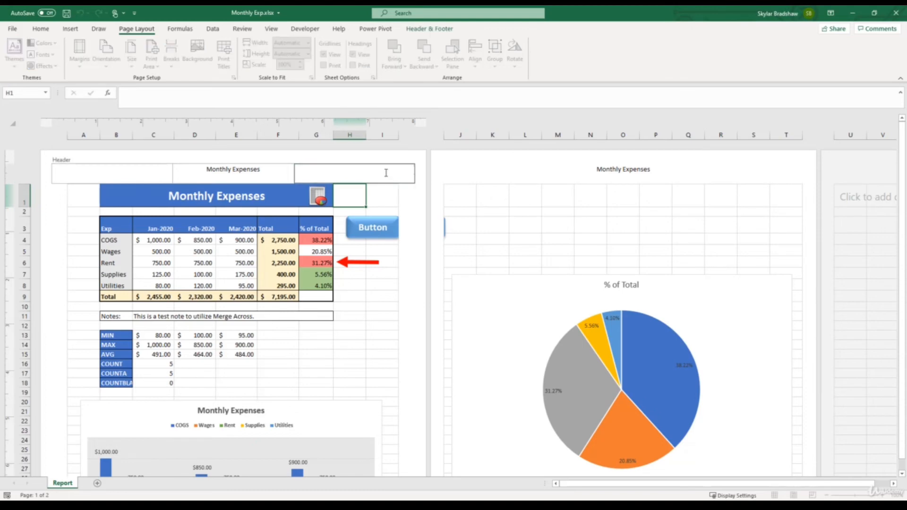
click(426, 31)
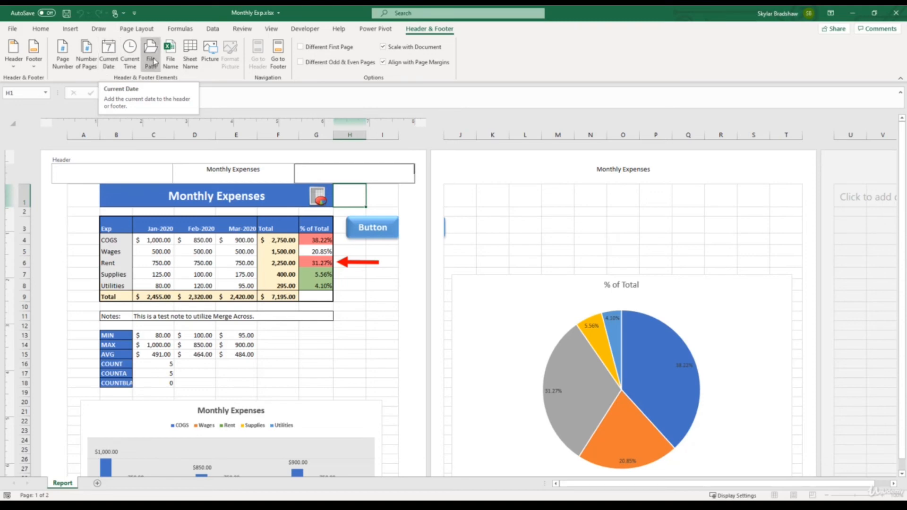
click(191, 58)
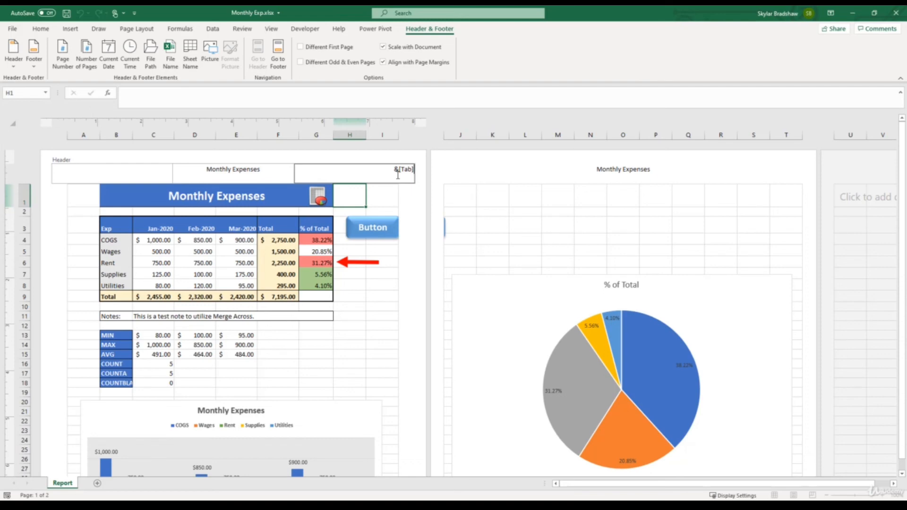
click(411, 202)
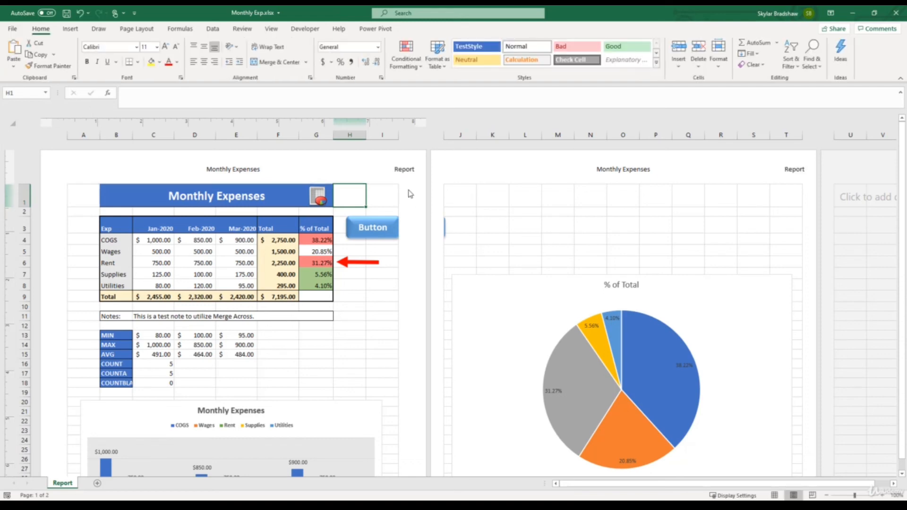
Insert the Page Number element into the centre section of the page footer.
scroll(416, 205, down, 6)
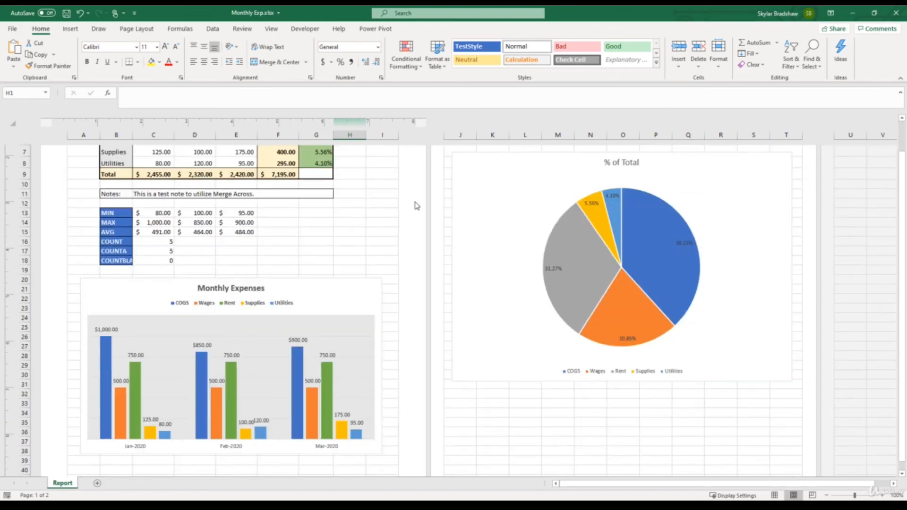
click(259, 397)
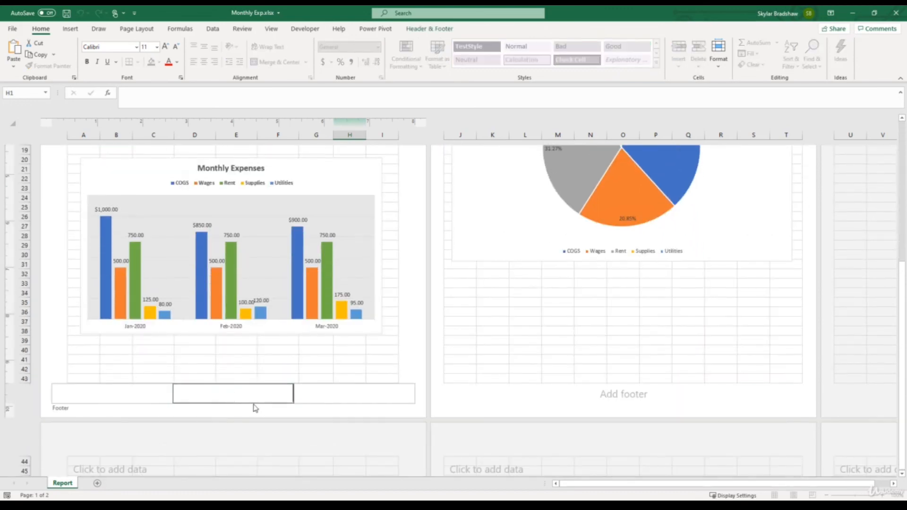
click(416, 29)
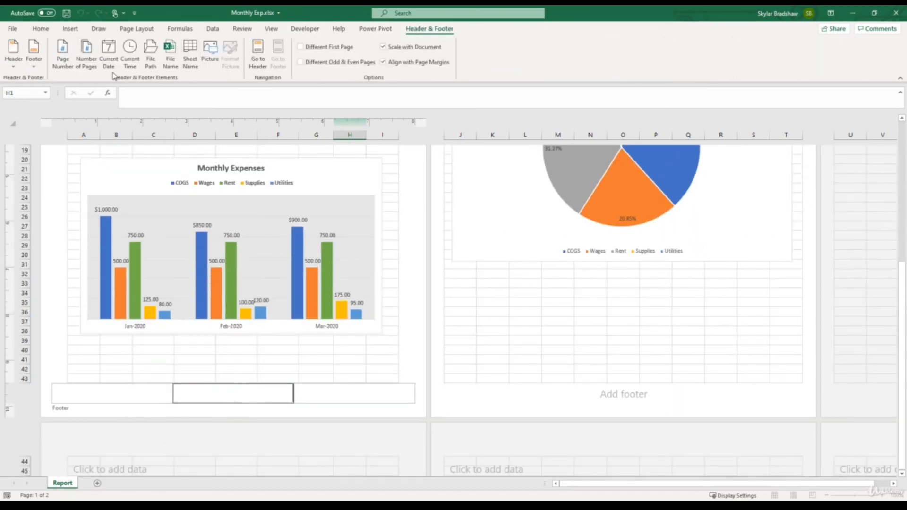
click(66, 63)
click(410, 350)
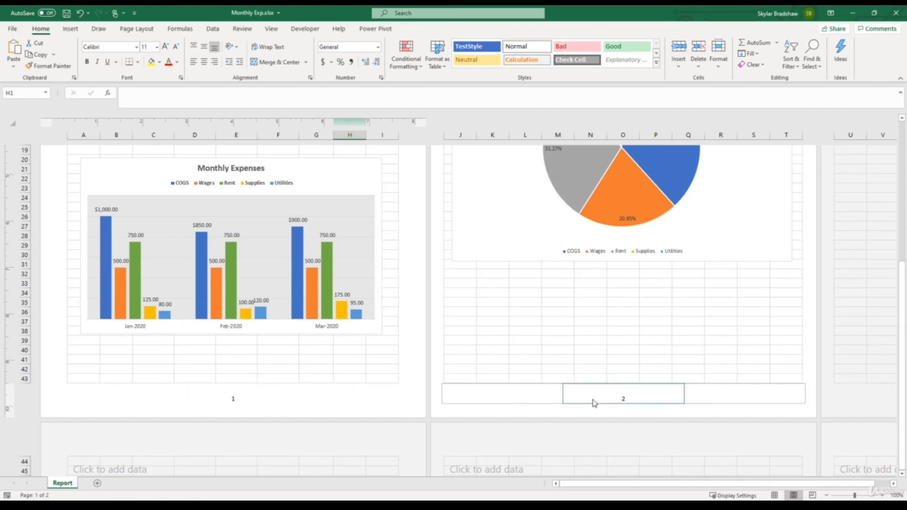
Check the header and footer on both pages of the report in the print preview.
scroll(593, 399, up, 8)
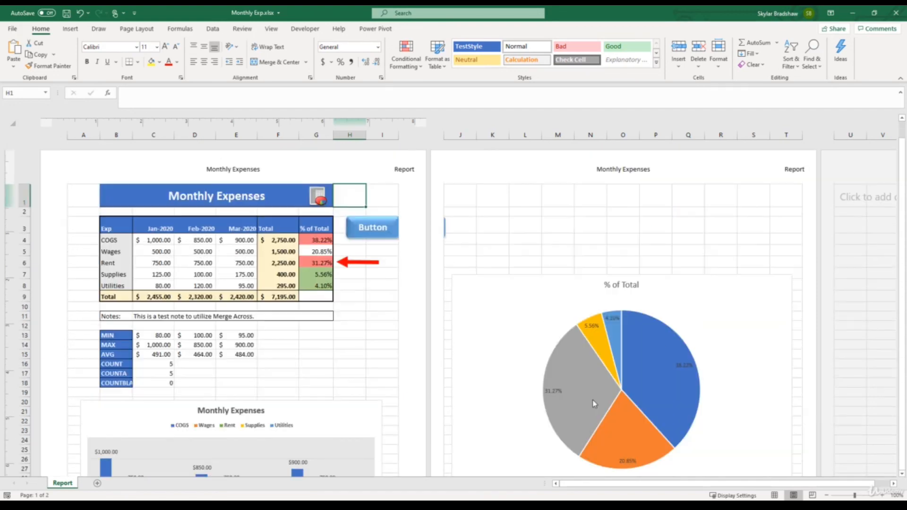
click(12, 28)
click(27, 176)
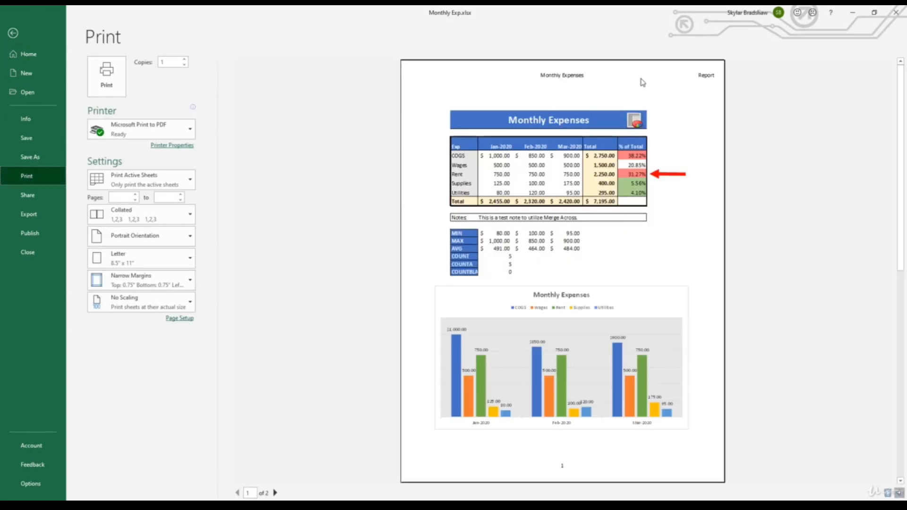
click(276, 493)
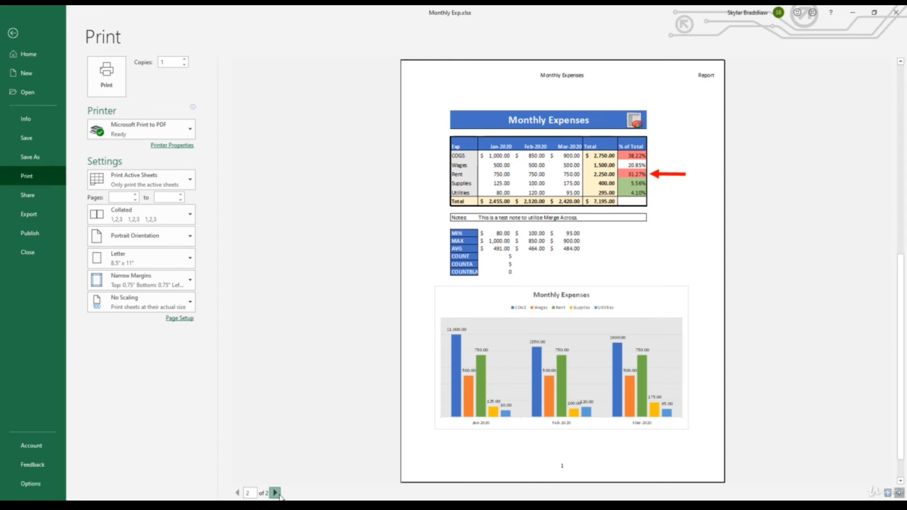